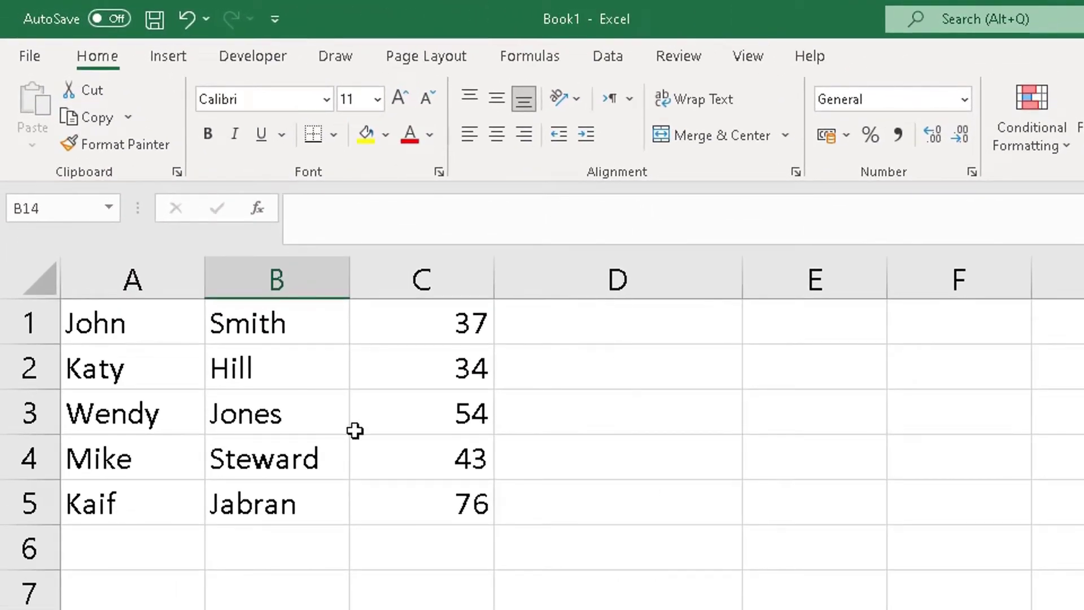
{"action": "left_click", "coordinate": [149, 278]}
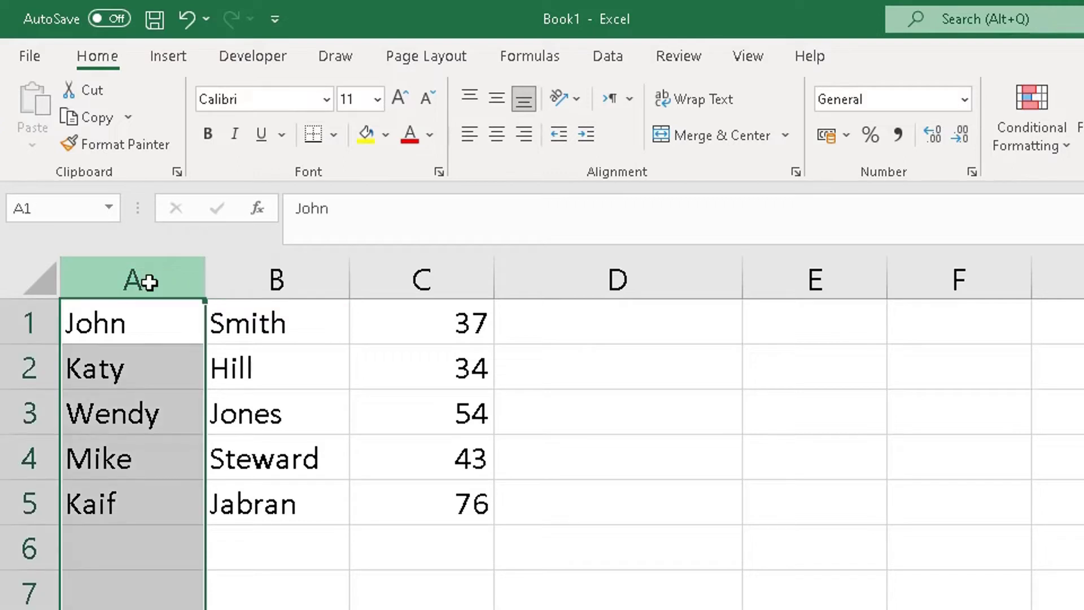
{"action": "left_click", "coordinate": [253, 281]}
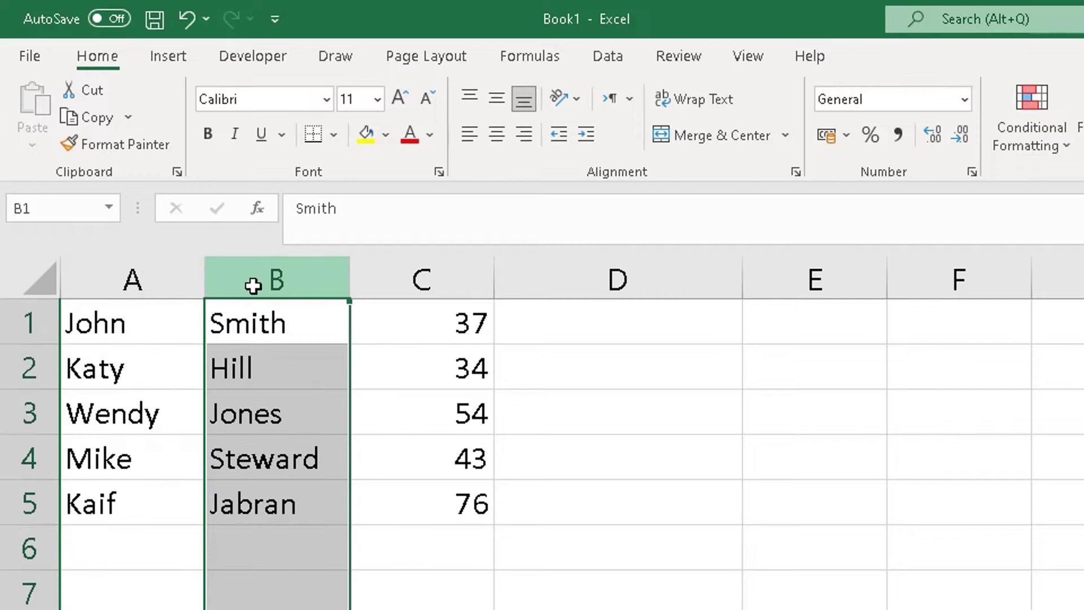
{"action": "left_click", "coordinate": [425, 279]}
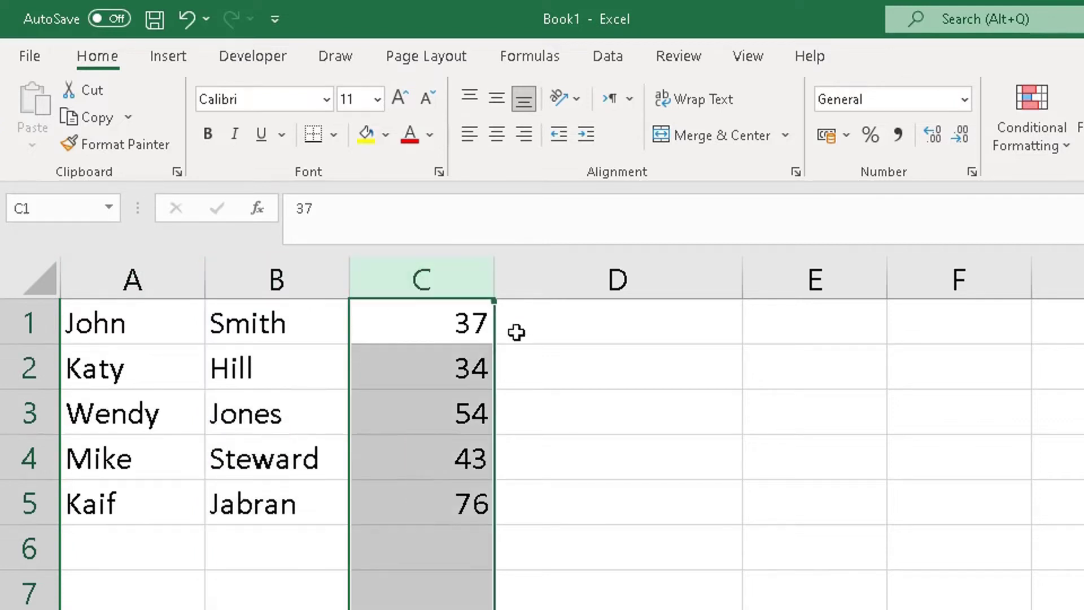
Enter the formula =A1&B1&C1 in cell D1 to join the first name, last name and number of row 1.
{"action": "left_click", "coordinate": [650, 326]}
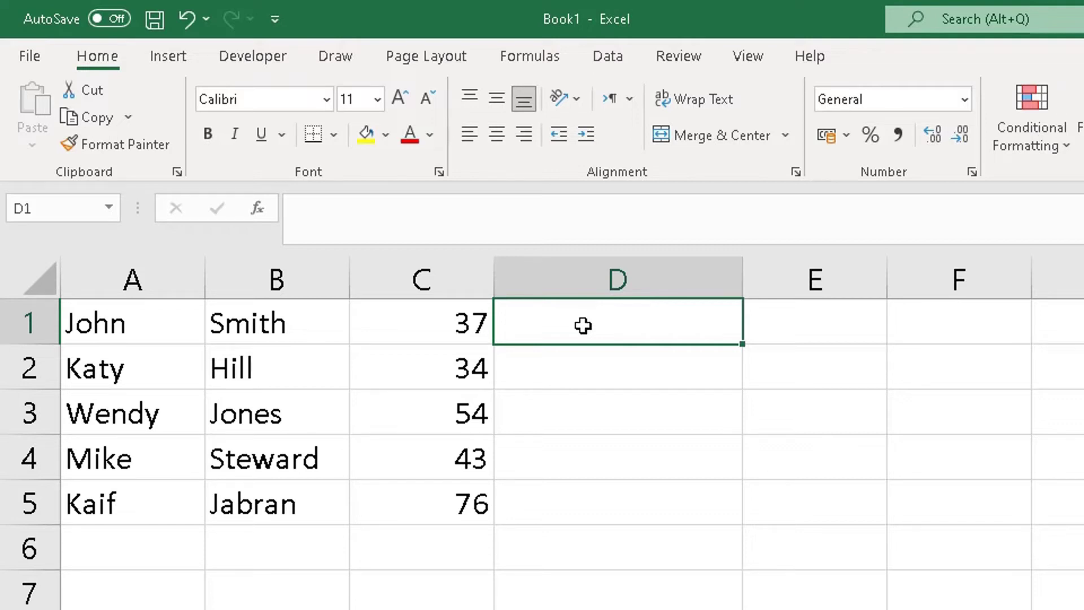
{"action": "type", "text": "="}
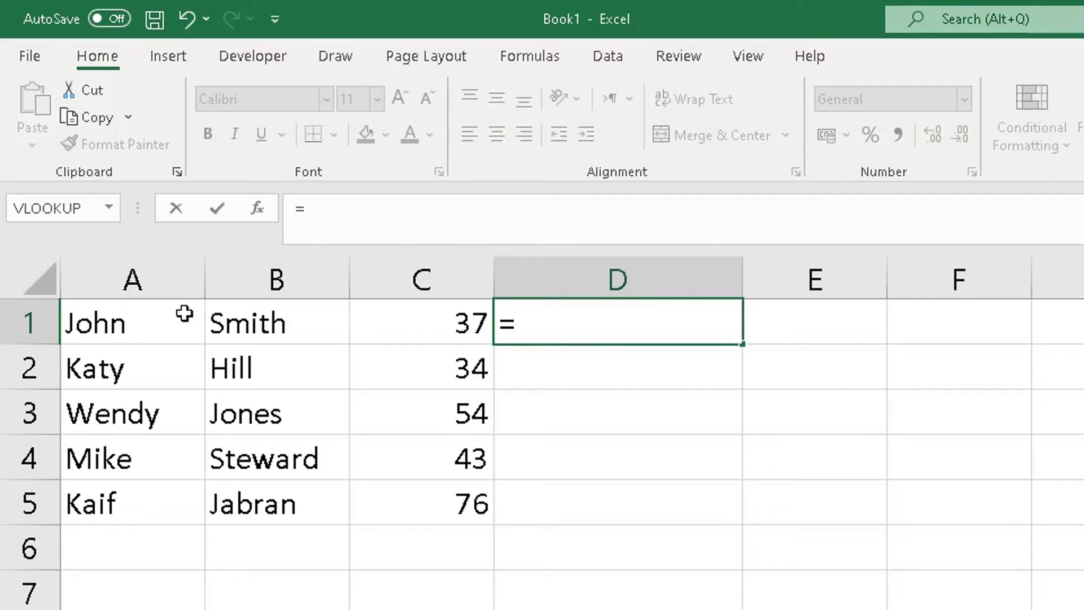
{"action": "left_click", "coordinate": [156, 319]}
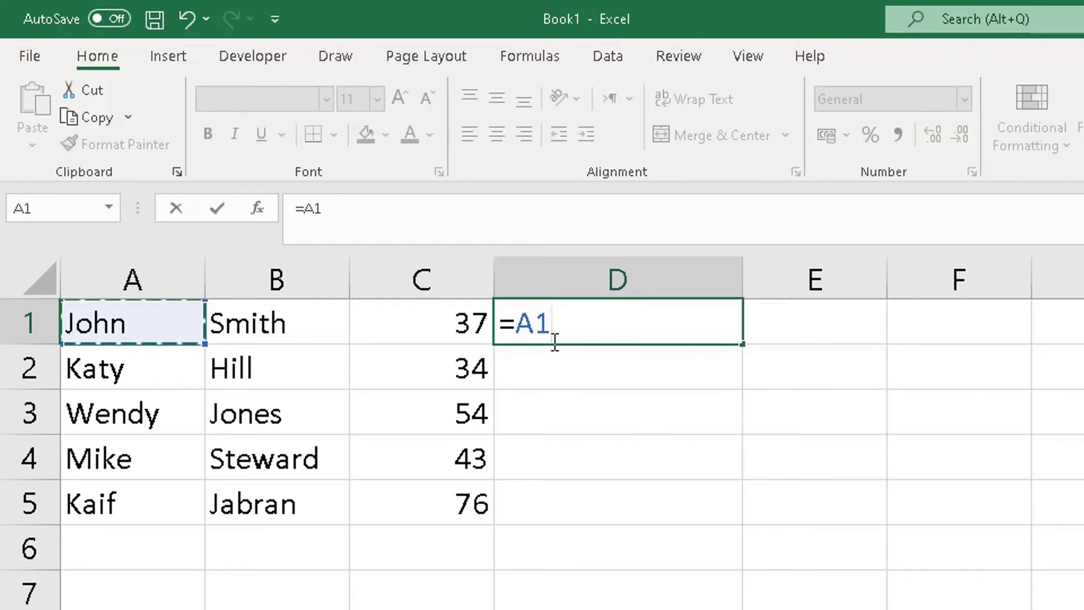
{"action": "type", "text": "&"}
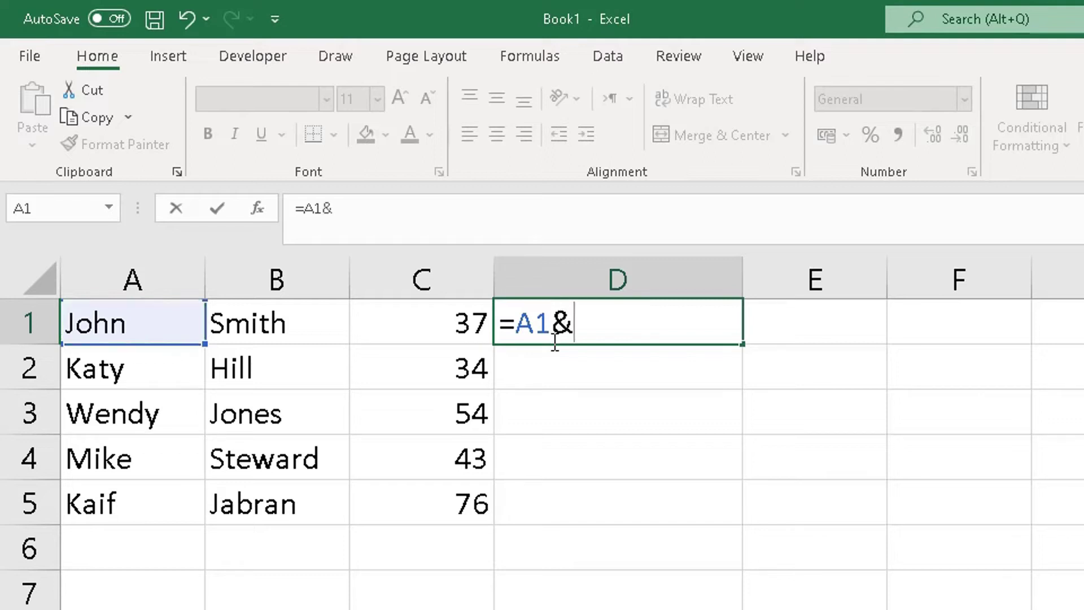
{"action": "left_click", "coordinate": [275, 323]}
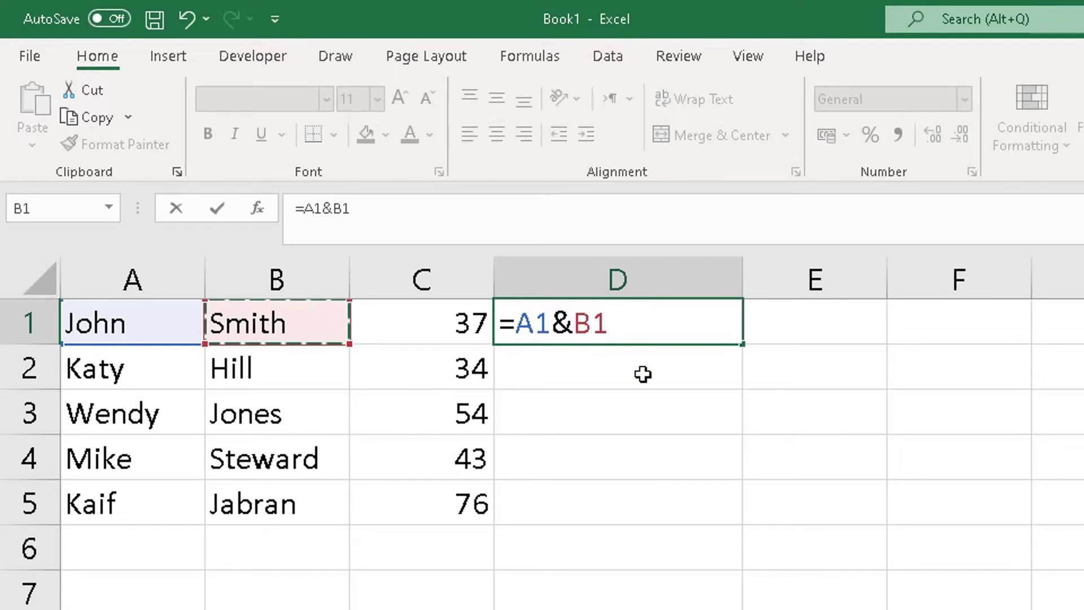
{"action": "type", "text": "&"}
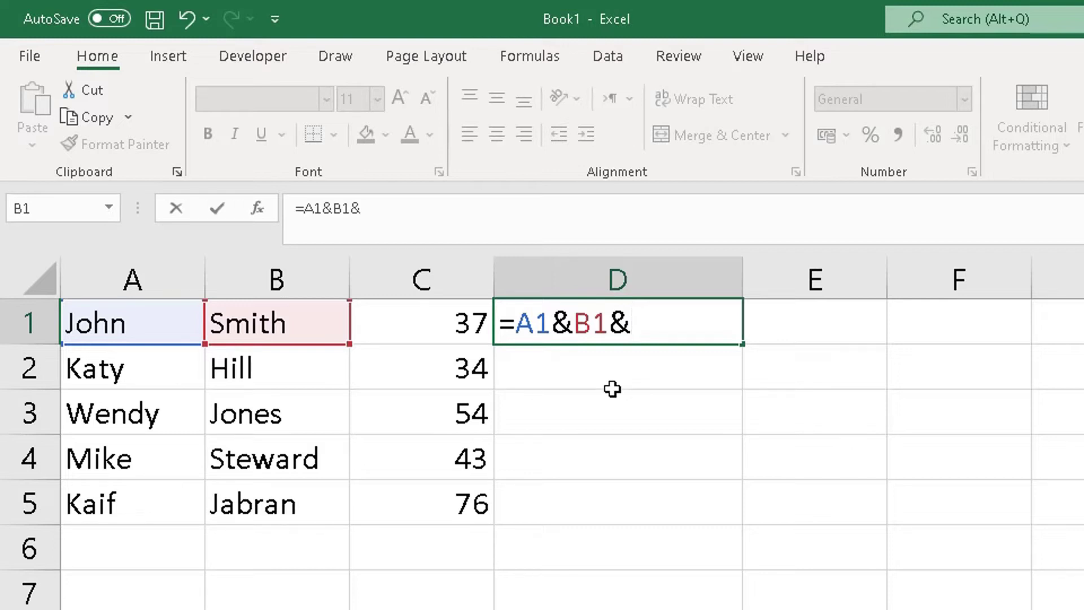
{"action": "left_click", "coordinate": [434, 321]}
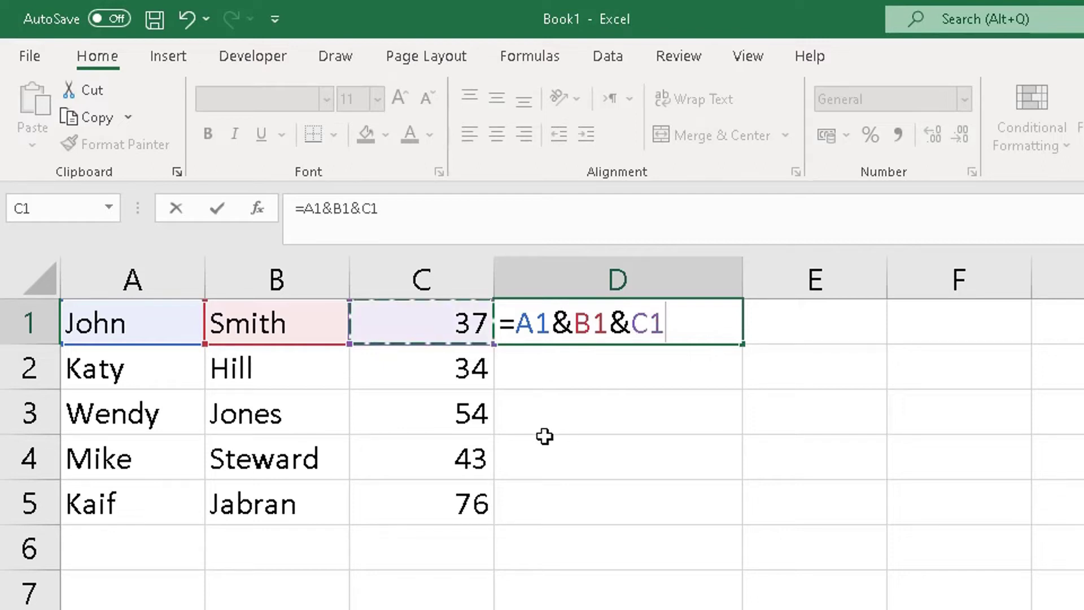
{"action": "key", "text": "Return"}
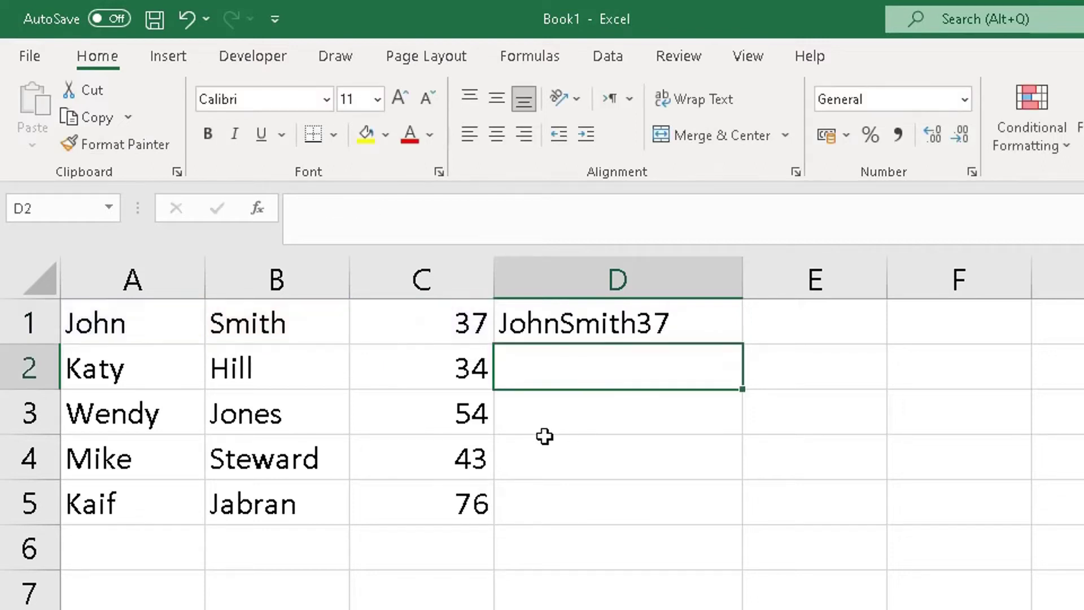
Edit the formula in D1 to =A1&" "&B1&C1 so a space separates the first and last names.
{"action": "left_click", "coordinate": [571, 327]}
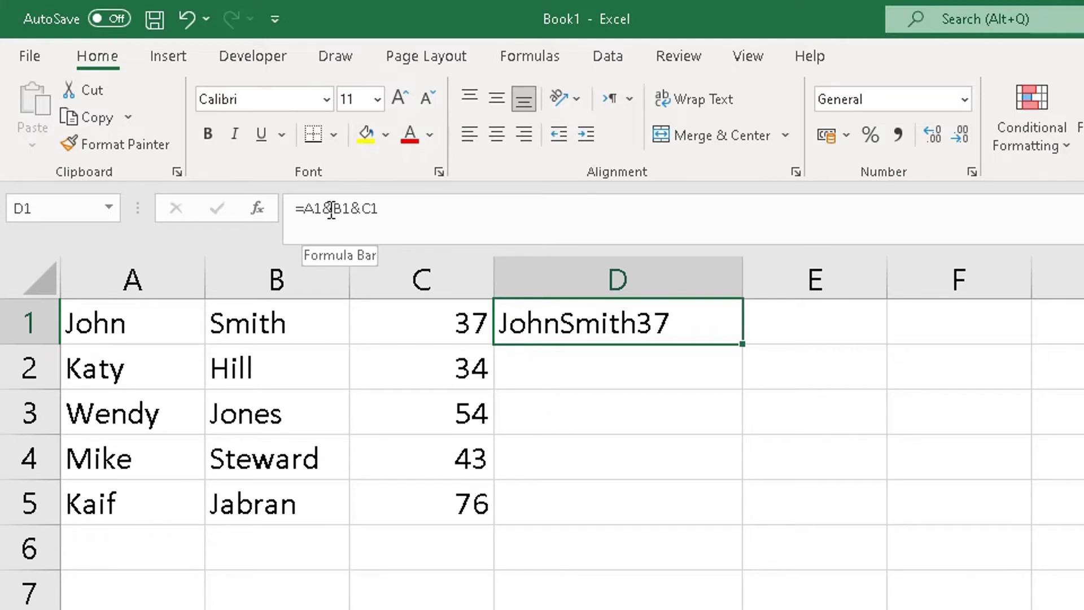
{"action": "left_click", "coordinate": [332, 209]}
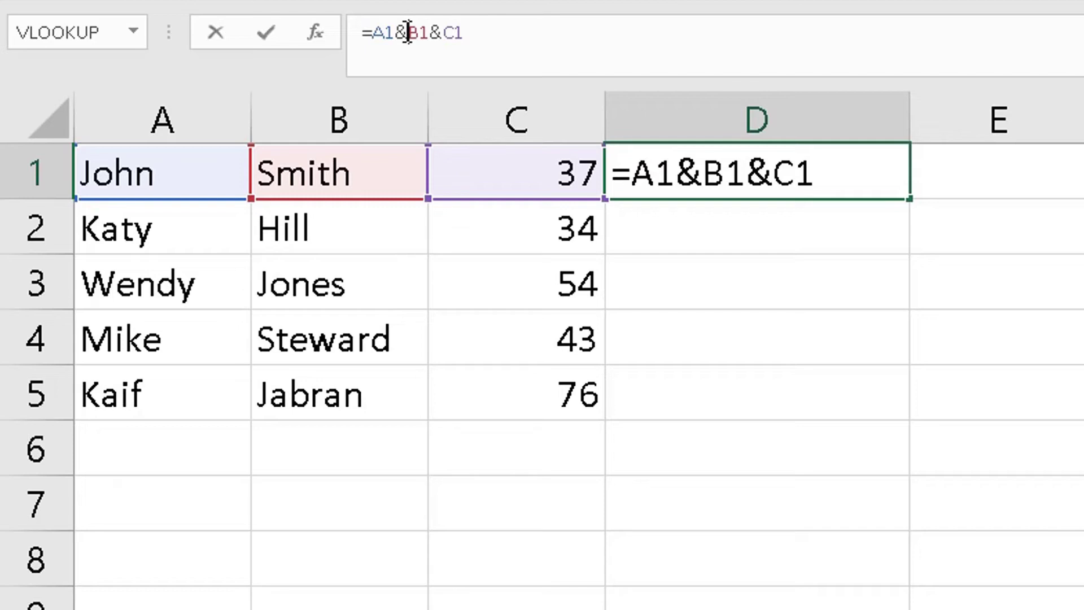
{"action": "type", "text": "\""}
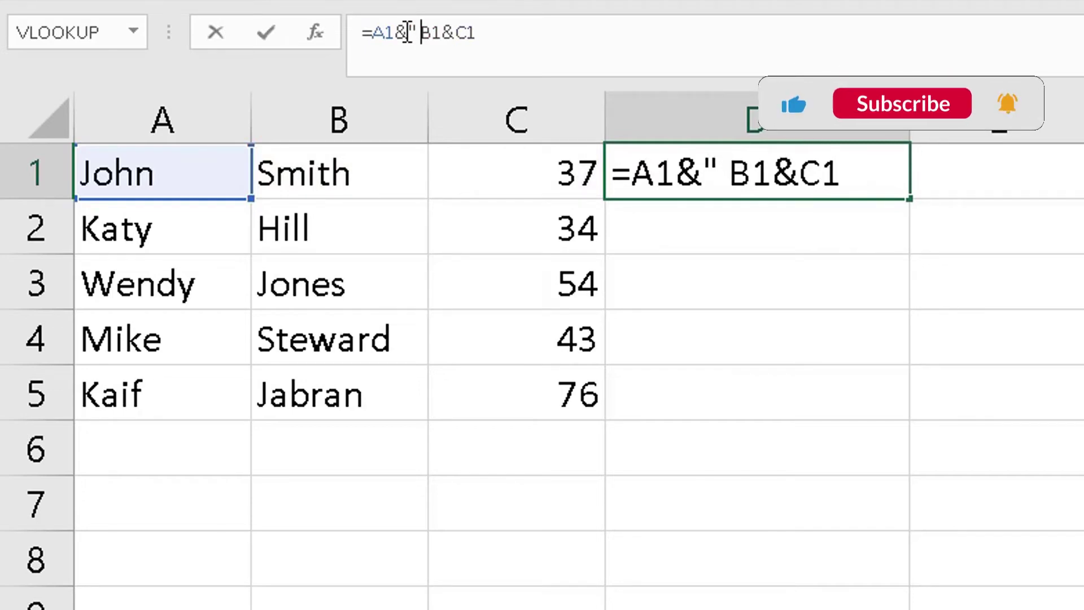
{"action": "type", "text": "\""}
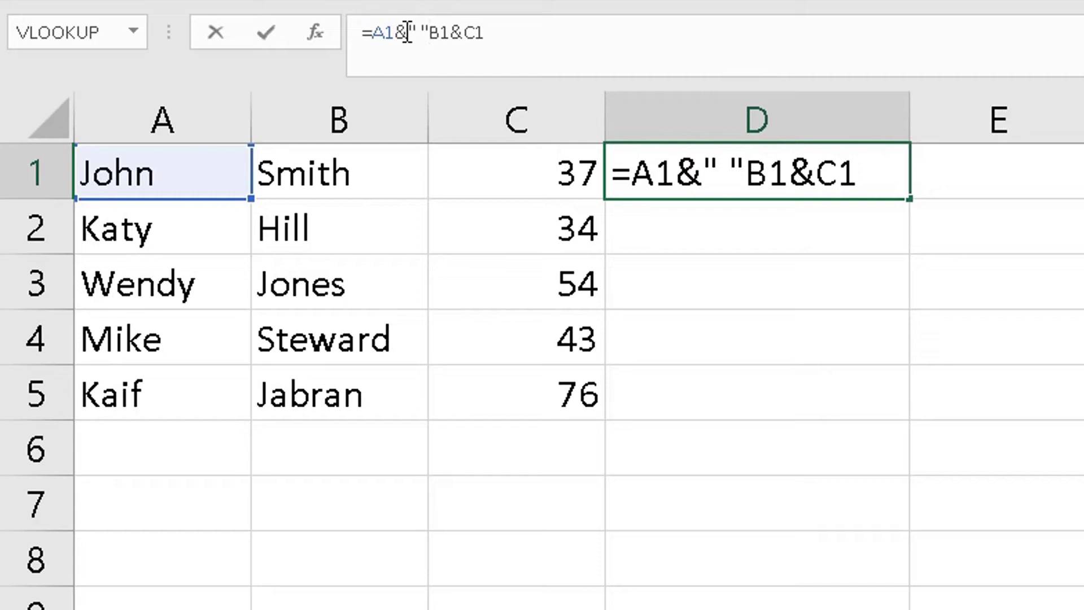
{"action": "key", "text": "Return"}
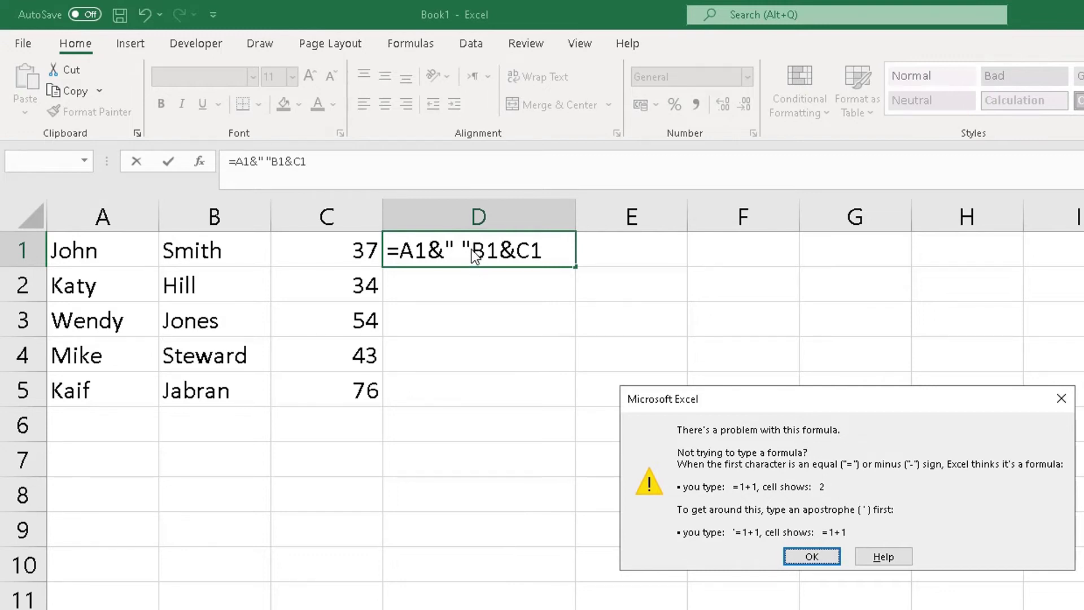
{"action": "left_click", "coordinate": [810, 555]}
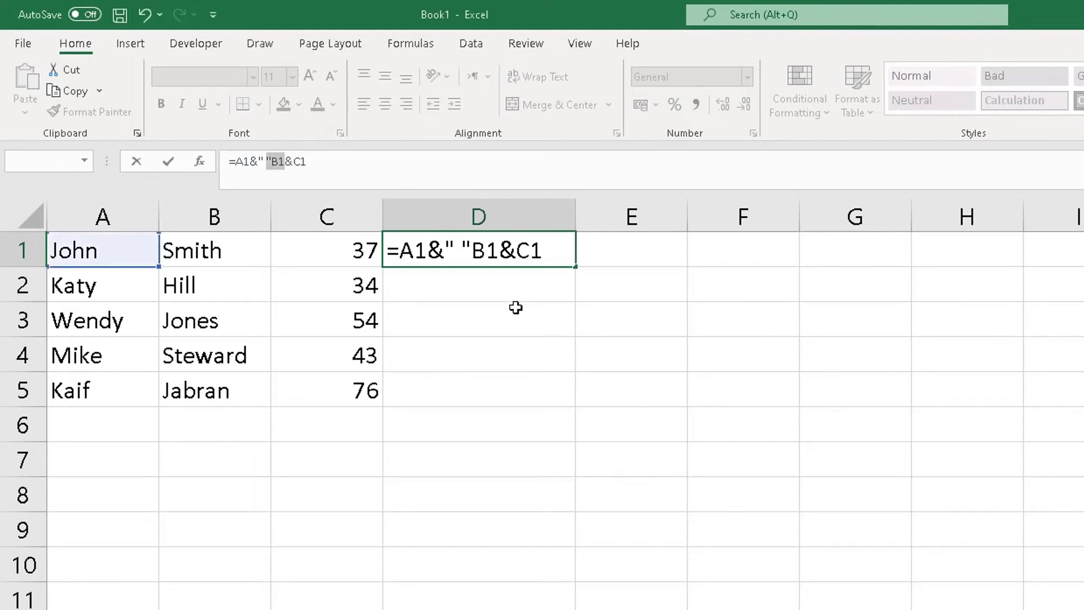
{"action": "left_click", "coordinate": [270, 162]}
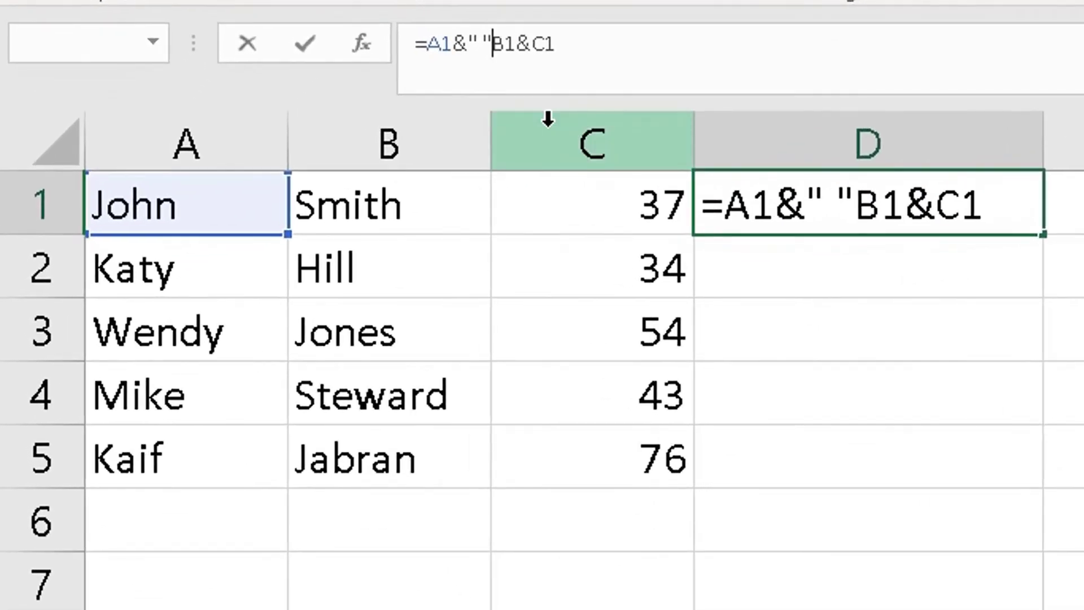
{"action": "type", "text": "&"}
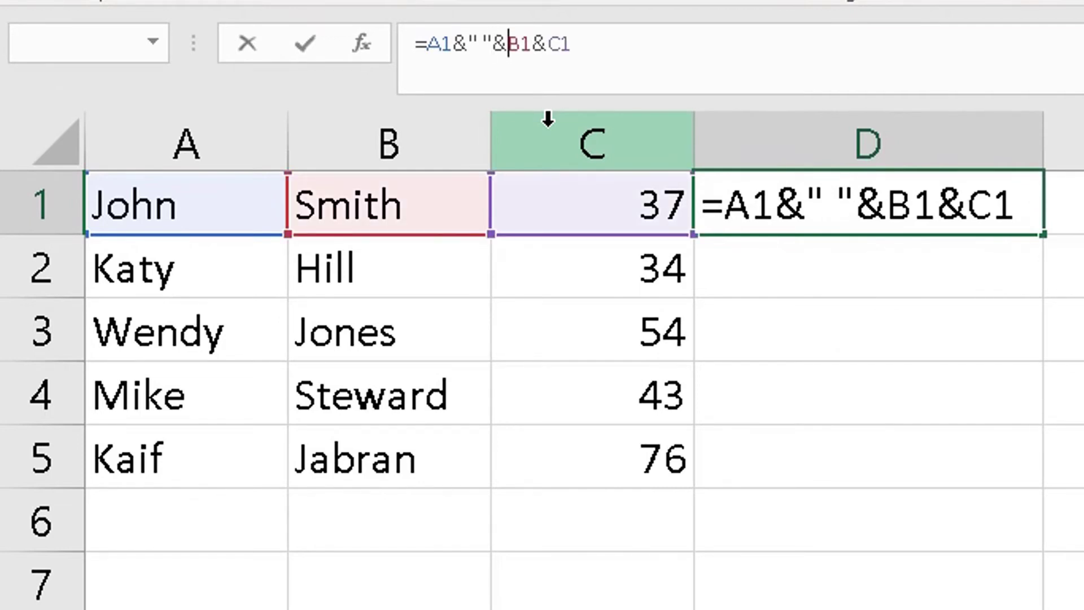
{"action": "key", "text": "Left"}
{"action": "key", "text": "Return"}
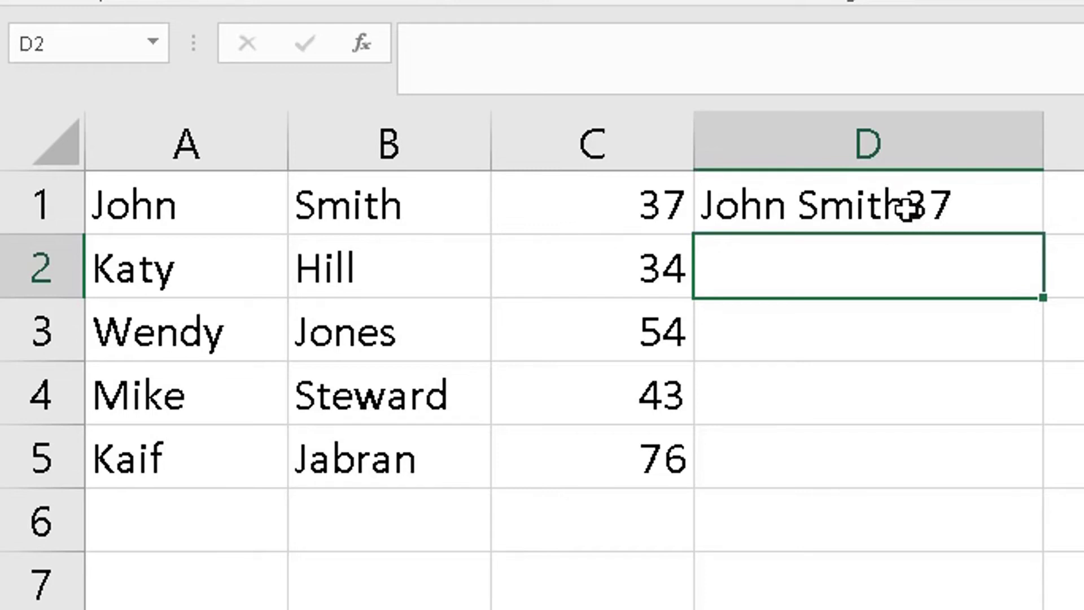
Add a space before the number by changing the D1 formula to =A1&" "&B1&" "&C1.
{"action": "left_click", "coordinate": [841, 211]}
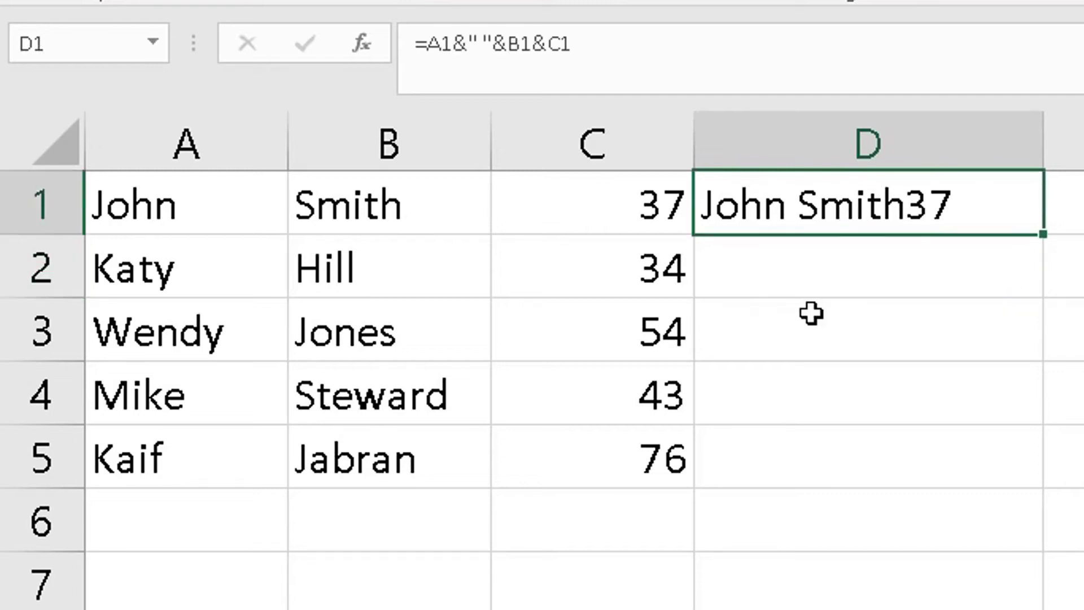
{"action": "left_click", "coordinate": [534, 44]}
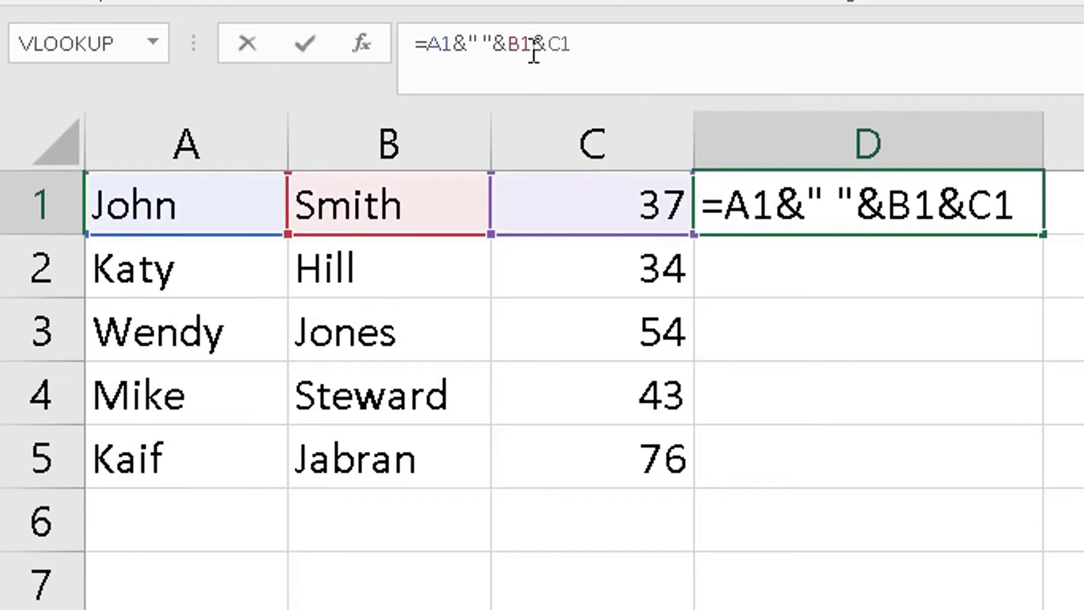
{"action": "left_click", "coordinate": [551, 44]}
{"action": "type", "text": "\""}
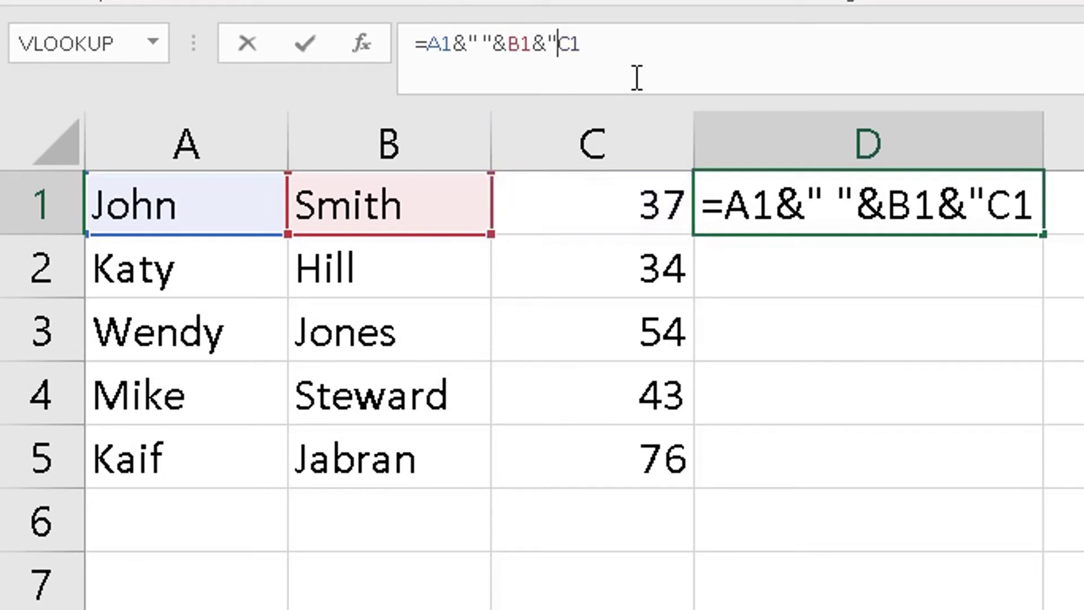
{"action": "type", "text": " \""}
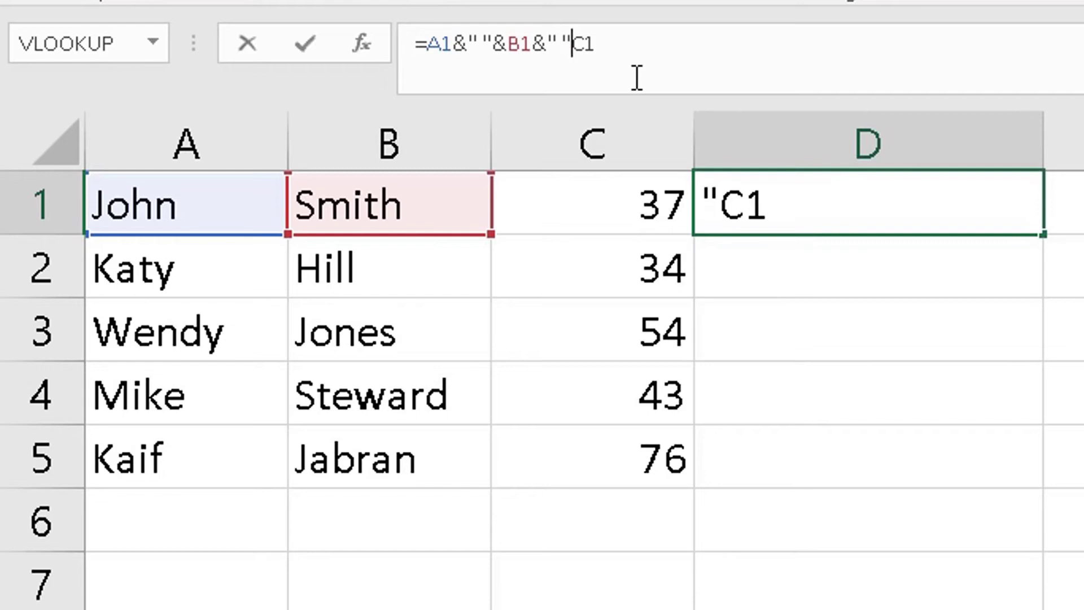
{"action": "type", "text": "&"}
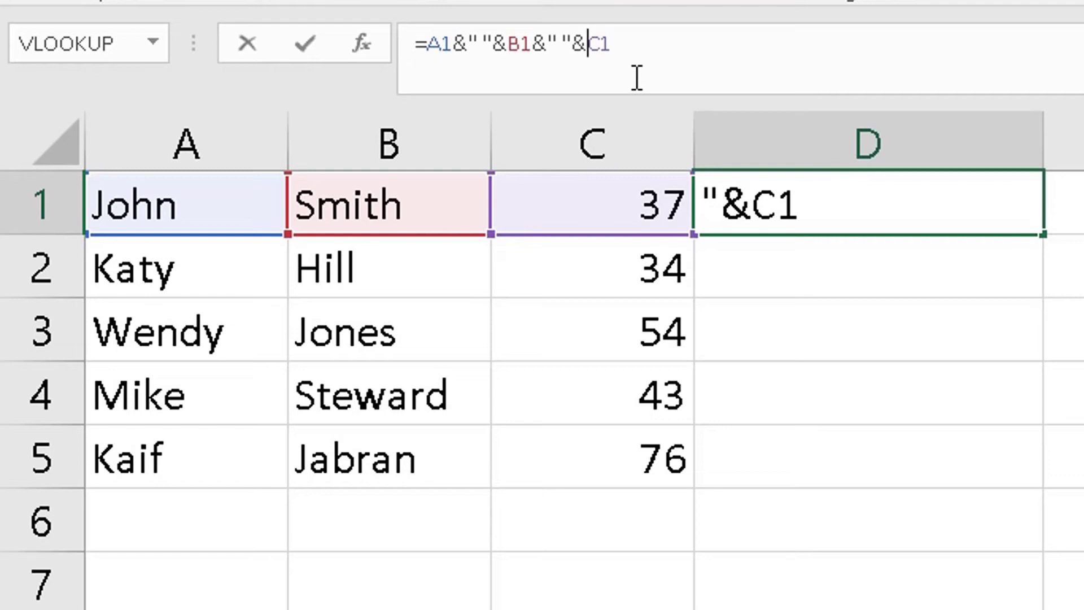
{"action": "key", "text": "Return"}
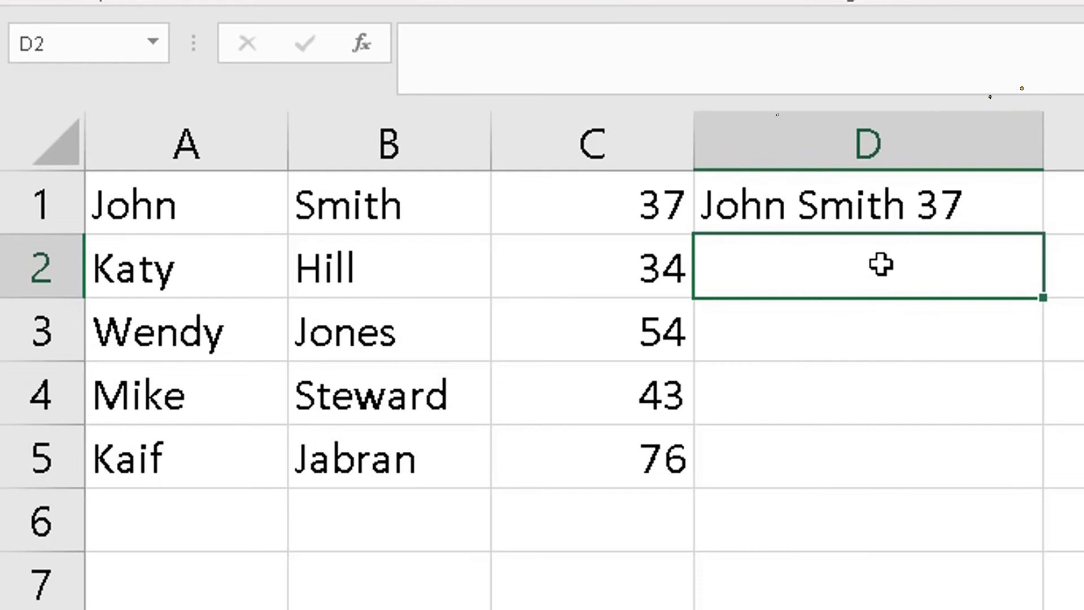
Fill the combining formula from D1 down through D5.
{"action": "left_click", "coordinate": [898, 209]}
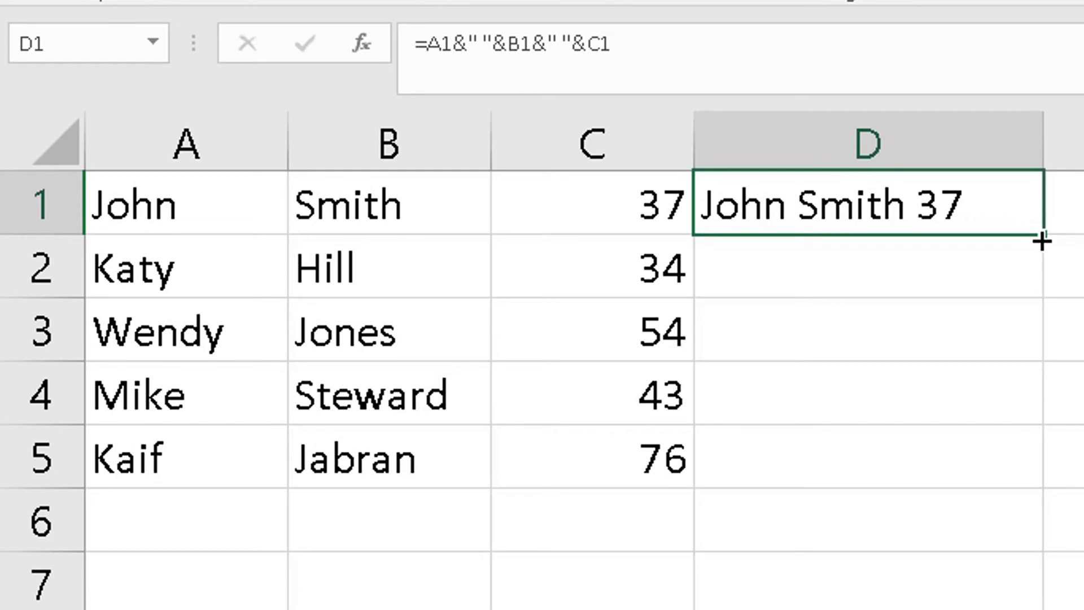
{"action": "left_click_drag", "start_coordinate": [1043, 242], "coordinate": [1036, 474]}
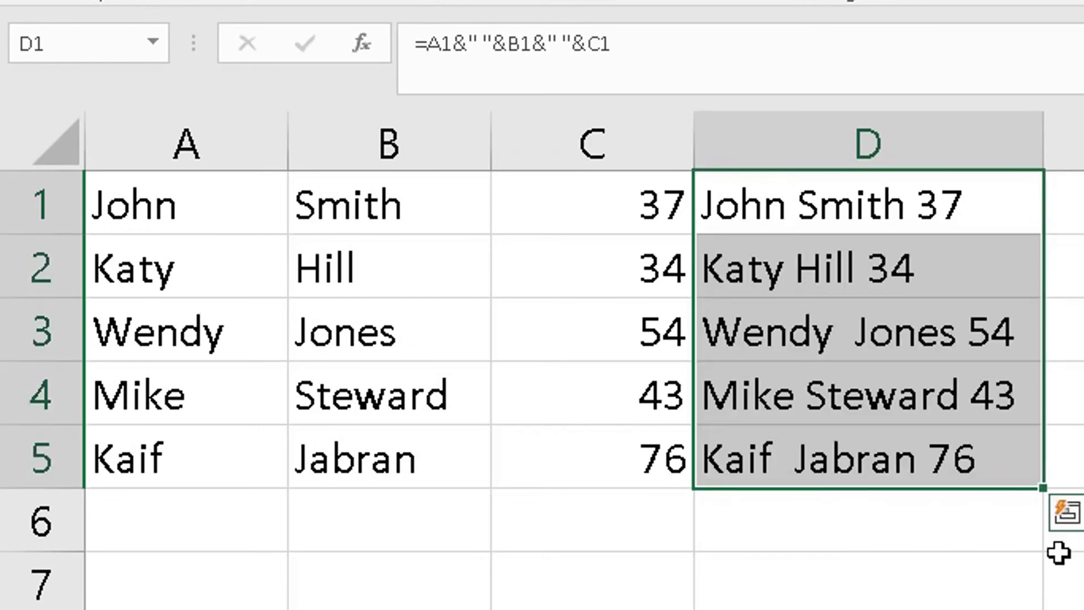